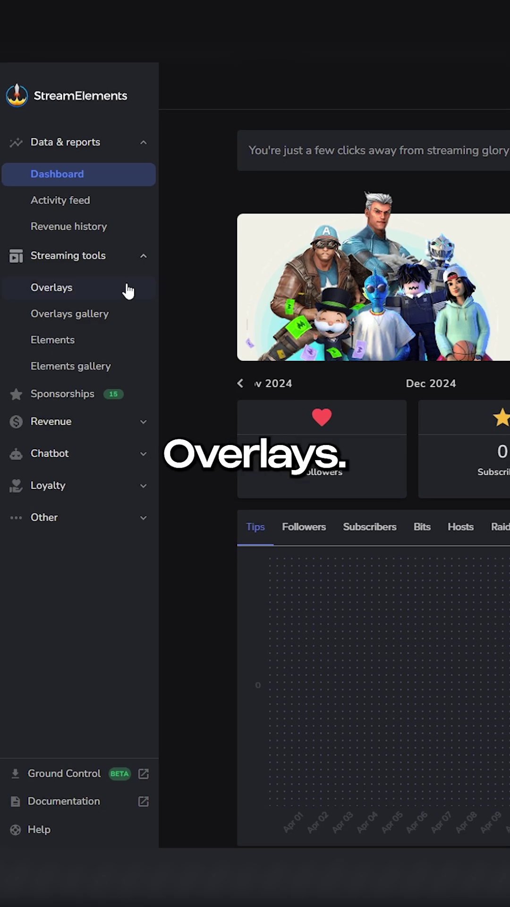
# Step: Create a new overlay at 1080p and add an AlertBox widget from the Alerts category
pyautogui.click(128, 291)
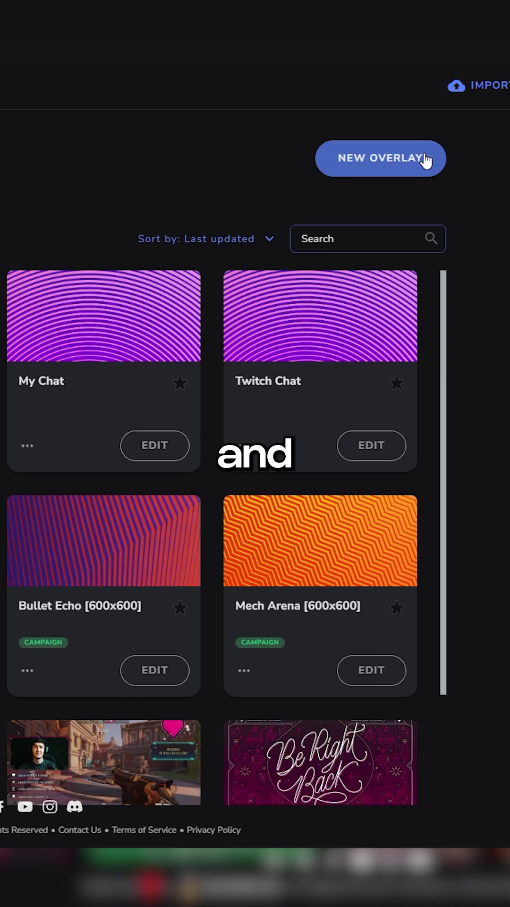
pyautogui.click(426, 160)
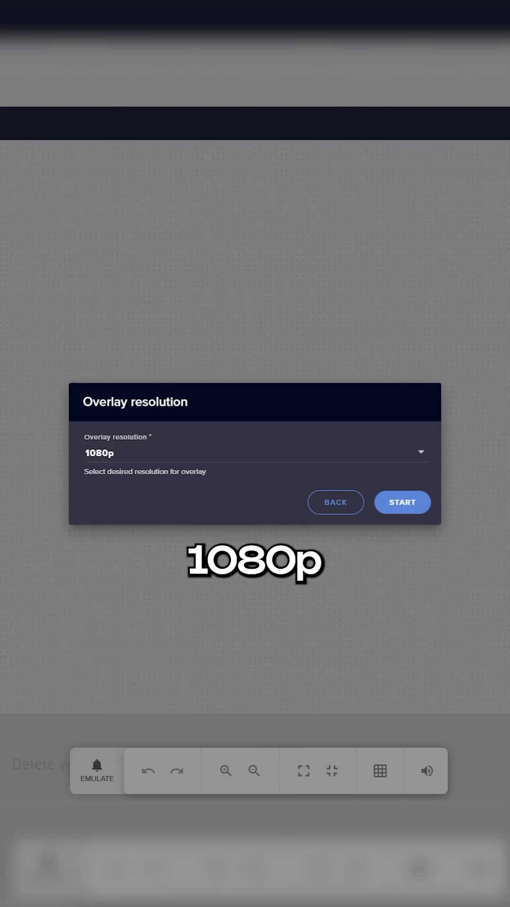
pyautogui.click(401, 505)
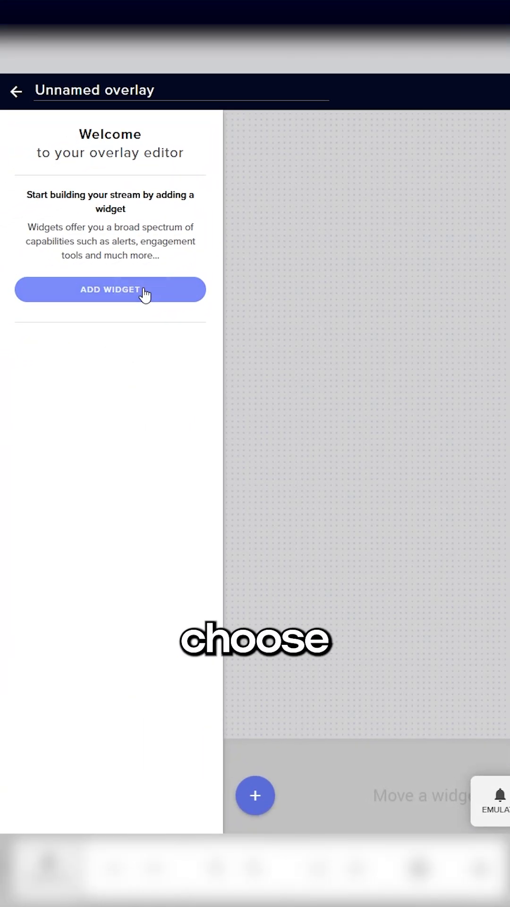
pyautogui.click(145, 292)
pyautogui.moveTo(164, 486)
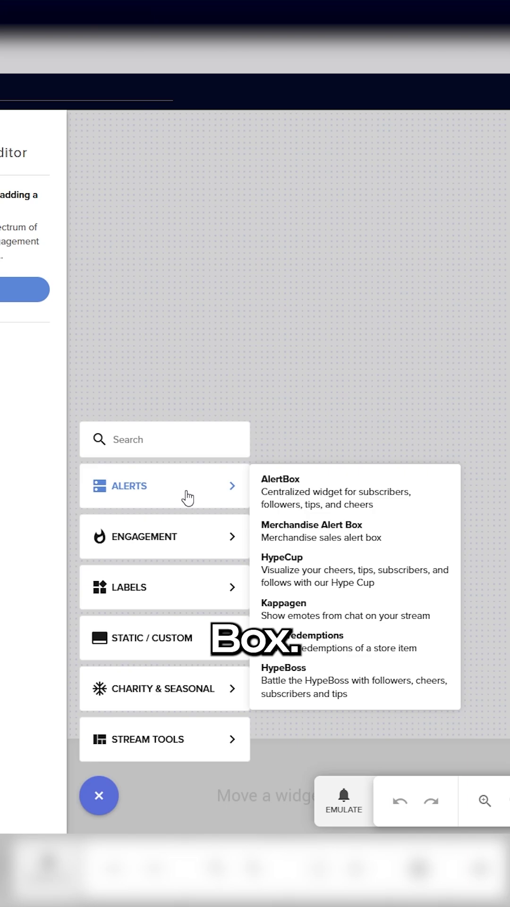
pyautogui.click(411, 491)
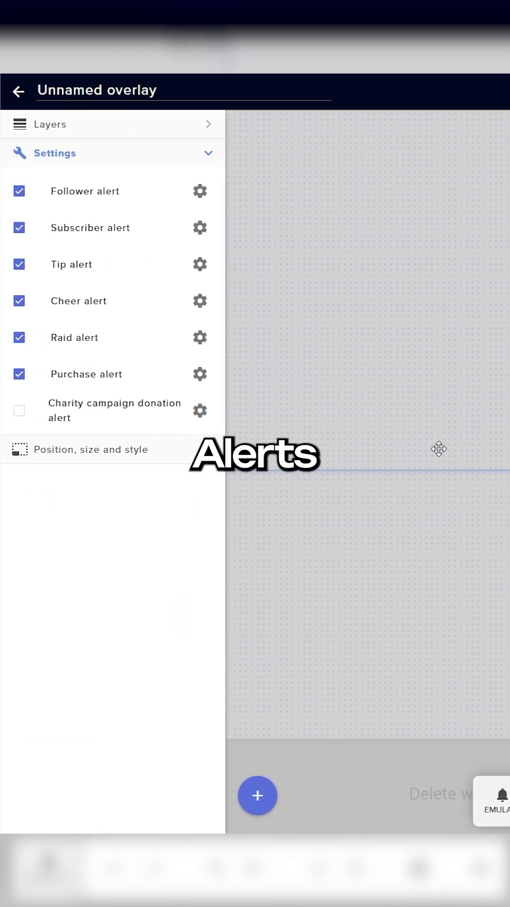
# Step: Set the tip alert's image to michael-scott-the-office.gif in place of the default coin animation
pyautogui.click(201, 265)
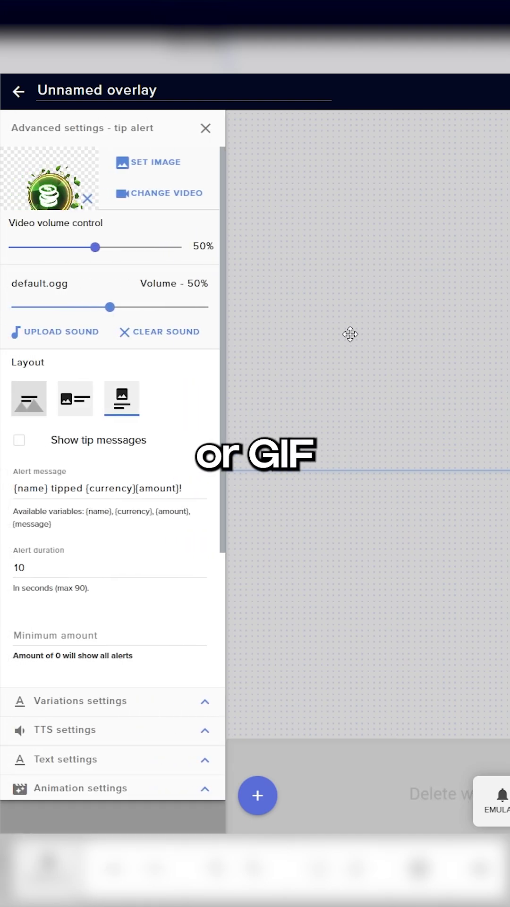
pyautogui.click(156, 164)
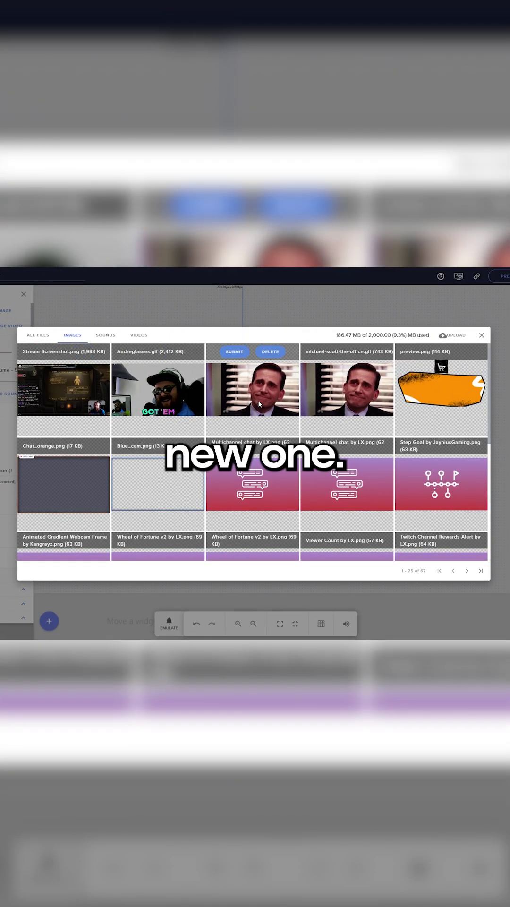
pyautogui.click(236, 353)
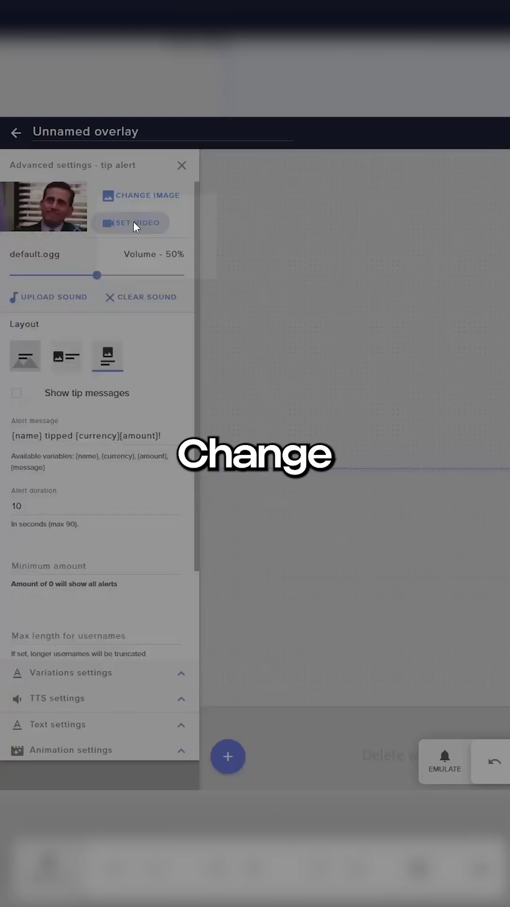
pyautogui.click(134, 223)
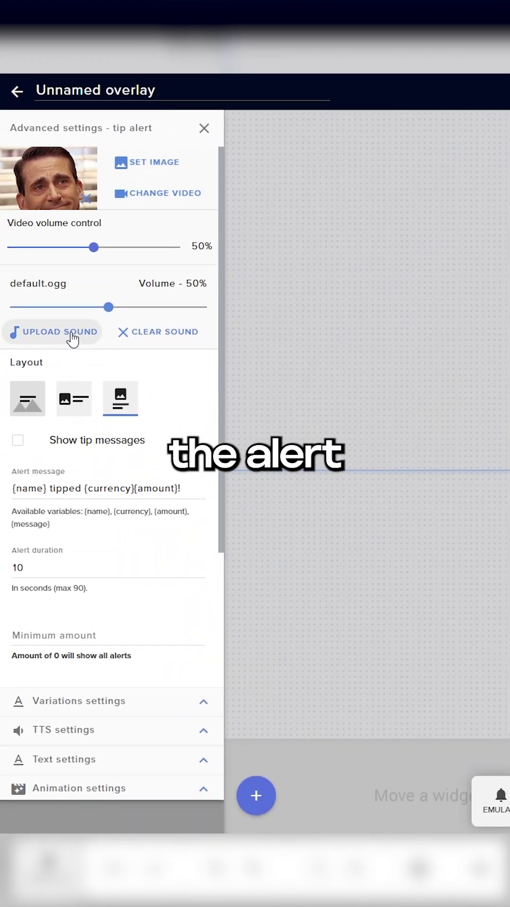
# Step: Set the tip alert sound to the DB Studios old cash register clip
pyautogui.click(70, 334)
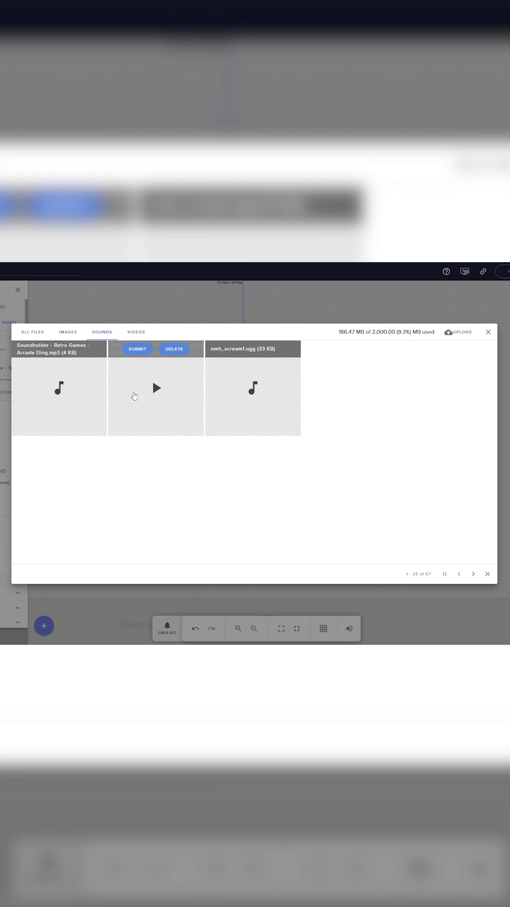
pyautogui.click(137, 349)
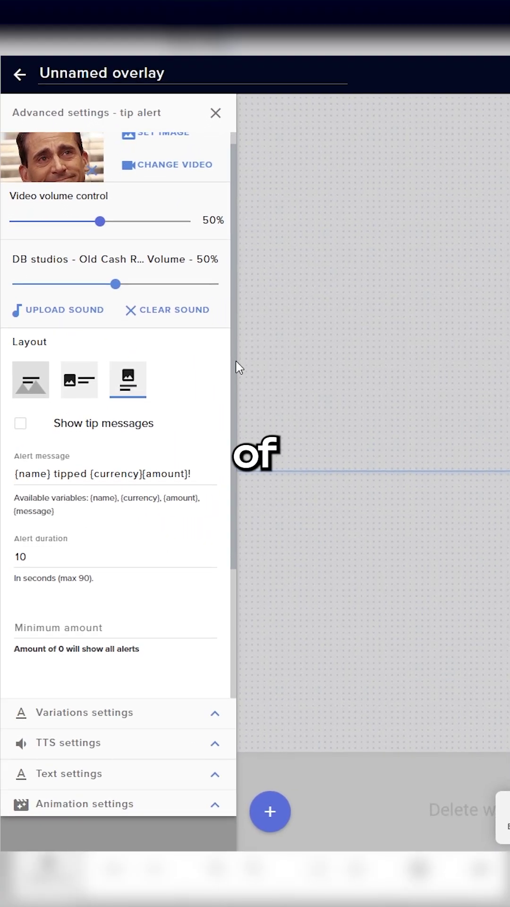
pyautogui.moveTo(236, 361)
pyautogui.mouseDown()
pyautogui.moveTo(228, 510)
pyautogui.moveTo(233, 338)
pyautogui.mouseUp()
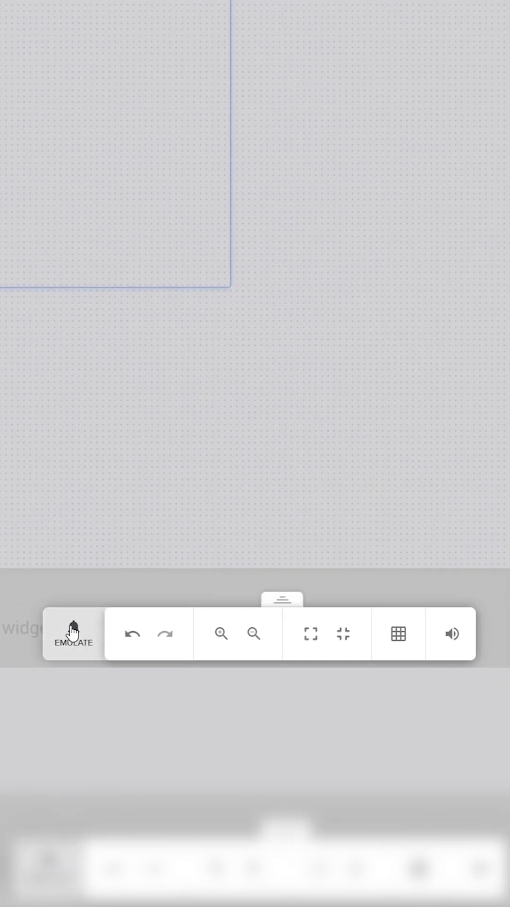
# Step: Emulate a $10 tip event to preview the customized GIF alert
pyautogui.click(73, 631)
pyautogui.moveTo(100, 510)
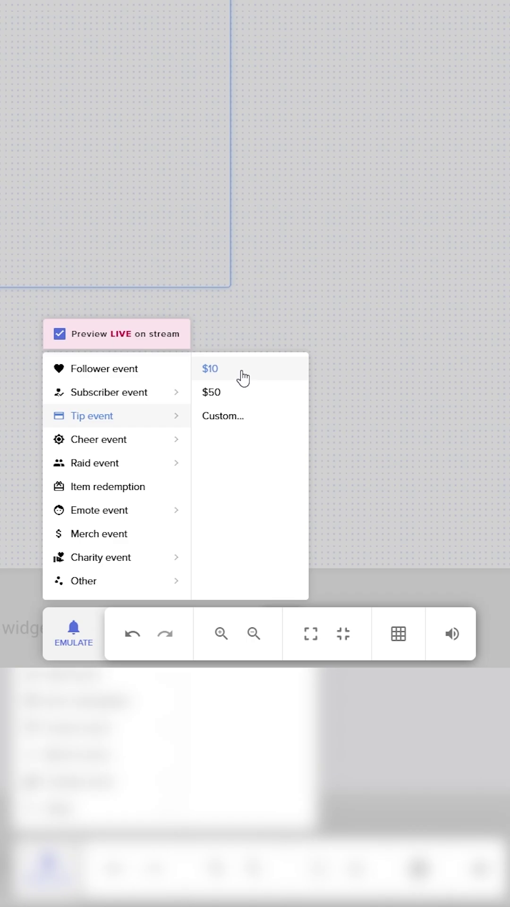
pyautogui.click(243, 378)
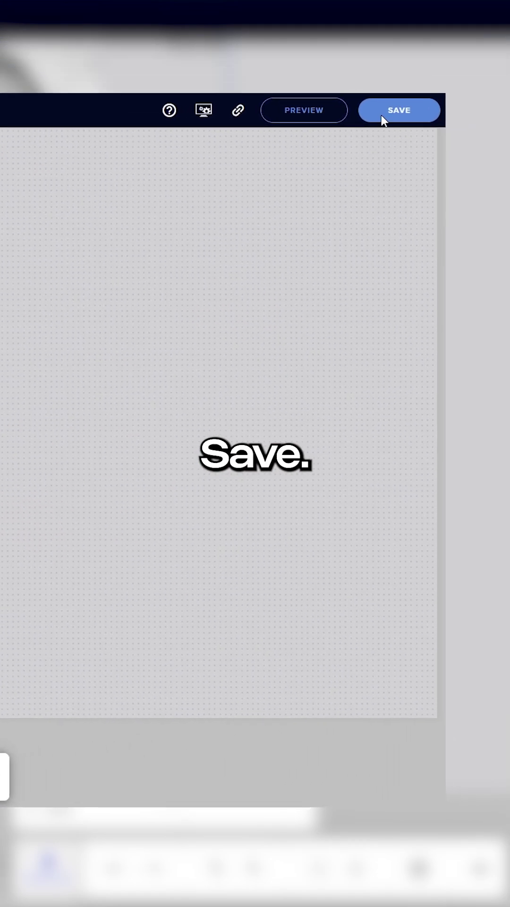
# Step: Save the overlay with the name 'Tipping Alerts'
pyautogui.click(397, 111)
pyautogui.write('Tipping Alerts')
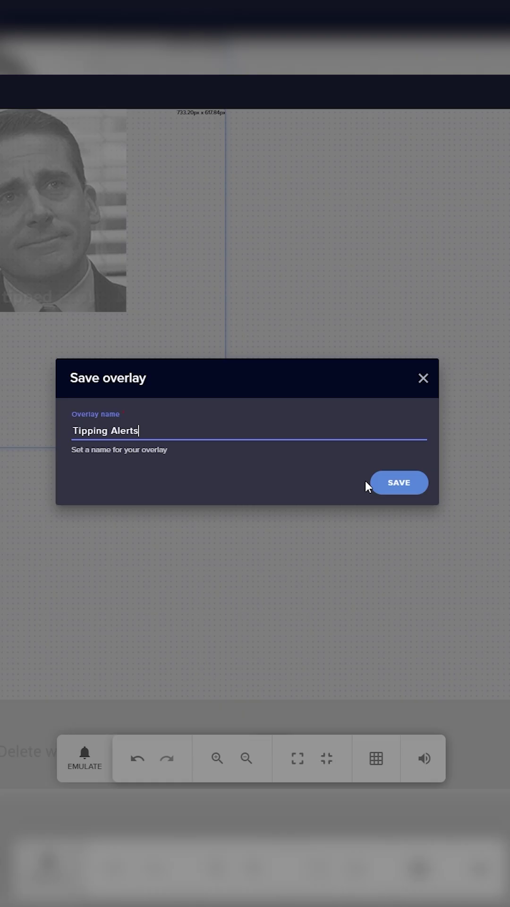
pyautogui.click(397, 485)
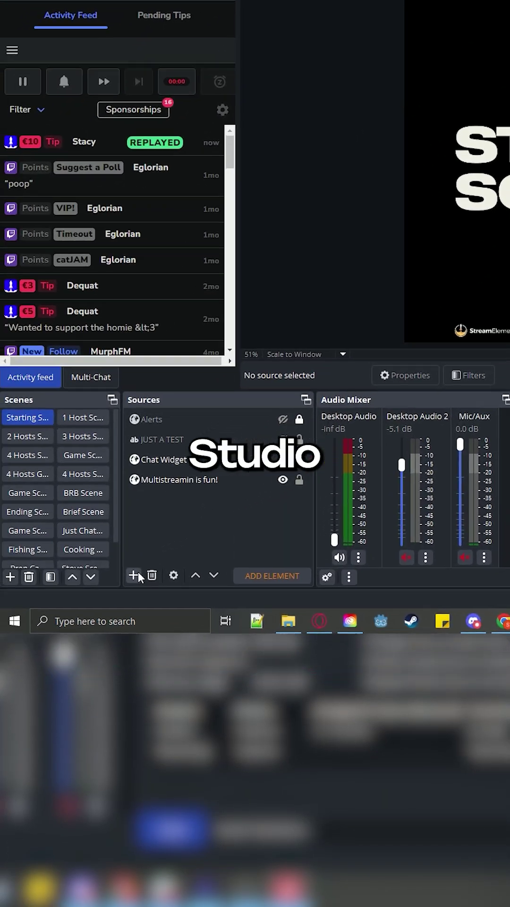
# Step: Add a Browser source named 'Tipping Alerts' to the OBS scene
pyautogui.click(138, 573)
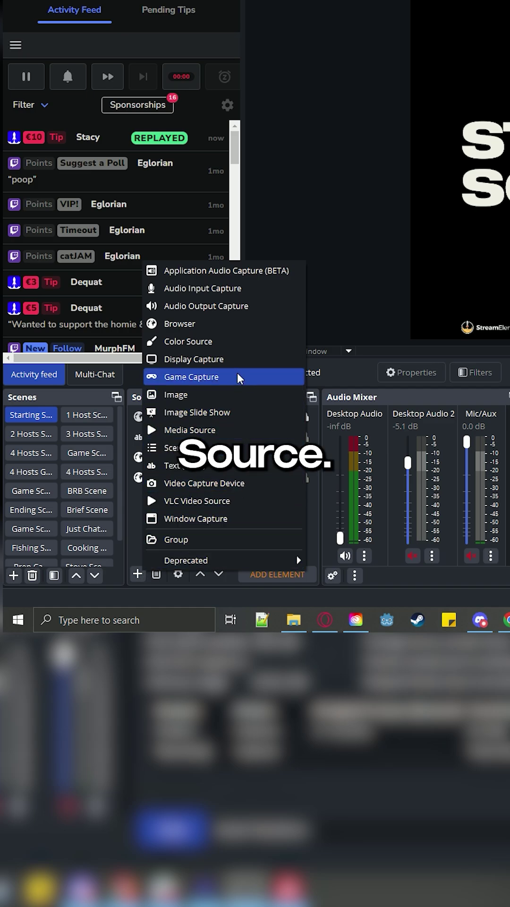
pyautogui.click(242, 324)
pyautogui.write('Tipping Alerts')
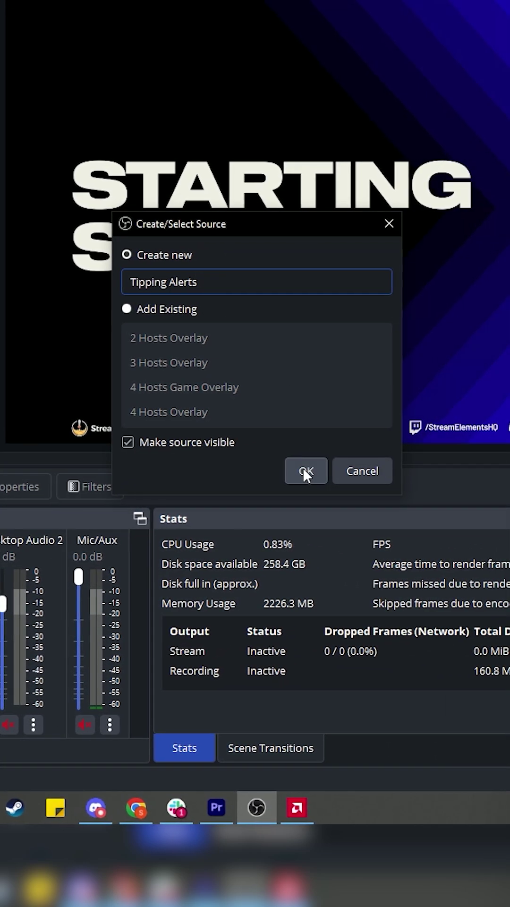
pyautogui.click(302, 467)
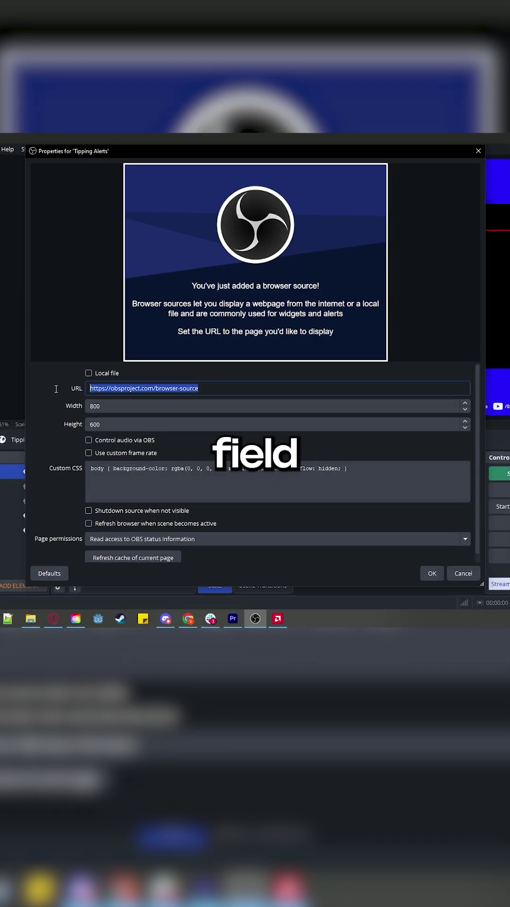
# Step: Accept the Tipping Alerts browser source properties, leaving the default URL
pyautogui.click(428, 572)
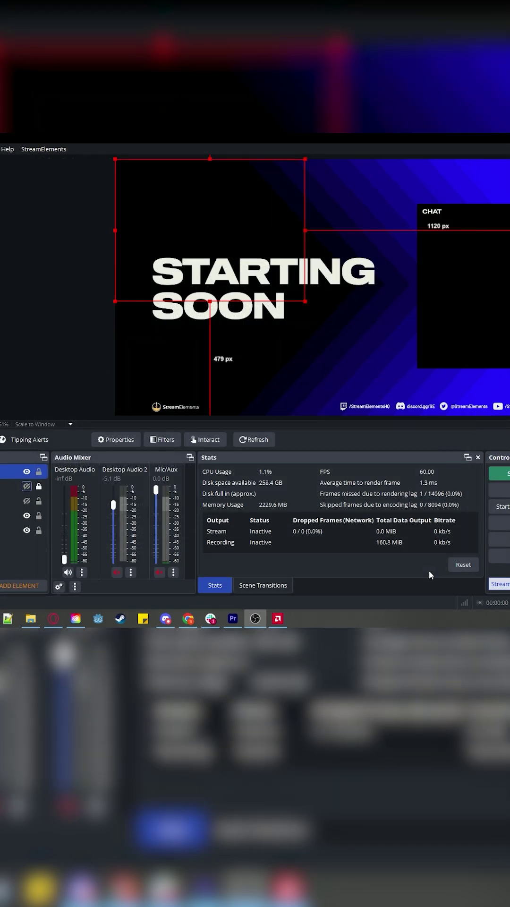